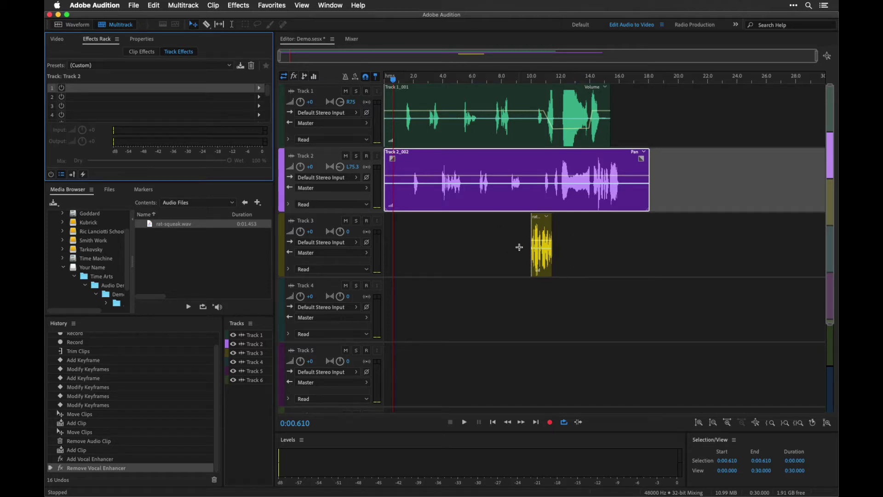
Stop playback and select Track 2's clip so its effects rack is shown.
{"action": "left_click", "coordinate": [476, 243]}
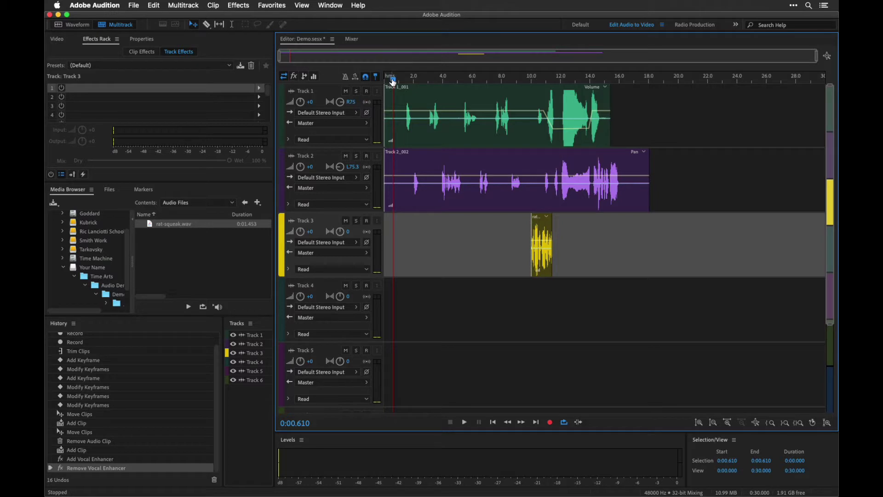
{"action": "left_click_drag", "start_coordinate": [393, 81], "coordinate": [400, 82]}
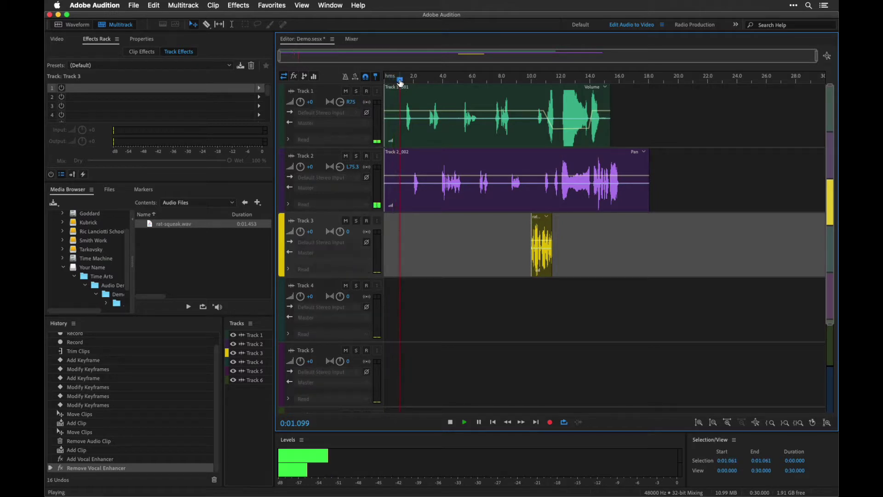
{"action": "key", "text": "space"}
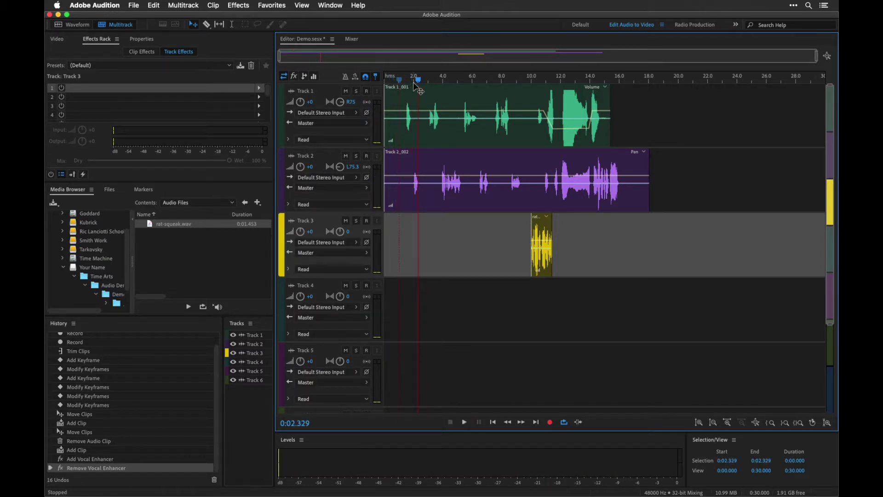
{"action": "left_click", "coordinate": [443, 163]}
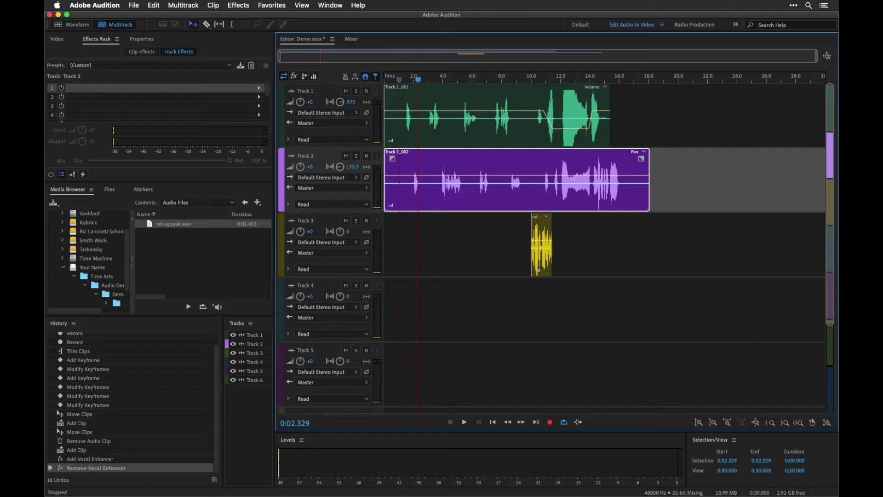
{"action": "left_click", "coordinate": [70, 44]}
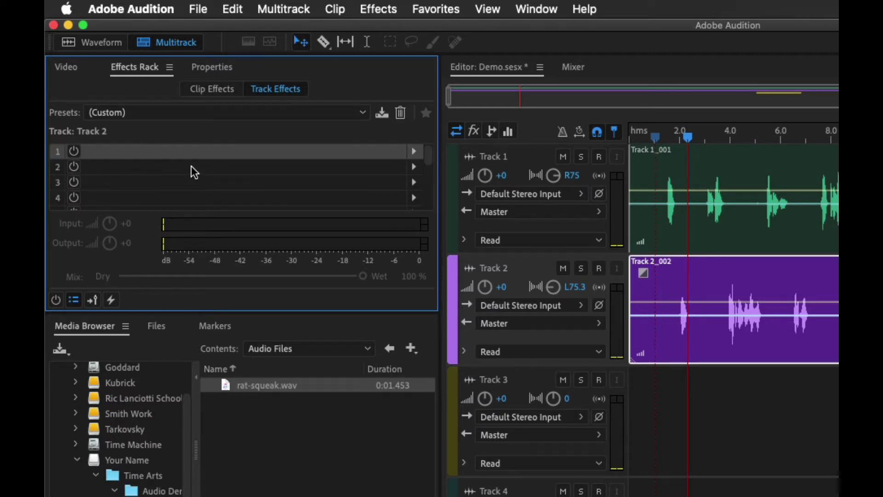
Browse slot 1's effect list to Time and Pitch > Pitch Shifter for Track 2.
{"action": "left_click", "coordinate": [412, 151]}
{"action": "mouse_move", "coordinate": [466, 211]}
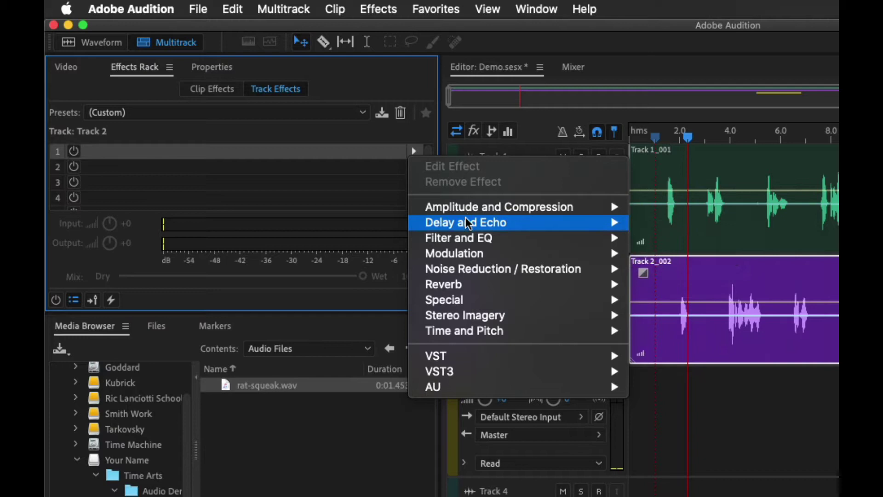
{"action": "mouse_move", "coordinate": [466, 246]}
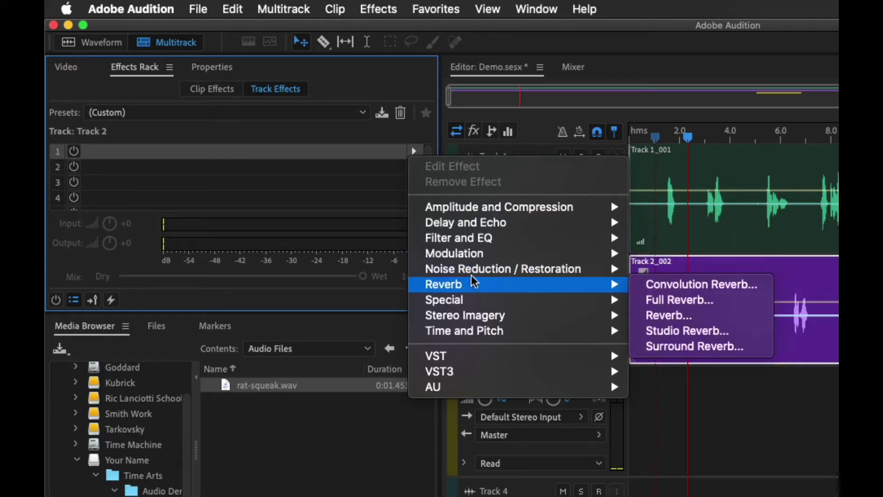
{"action": "mouse_move", "coordinate": [497, 332]}
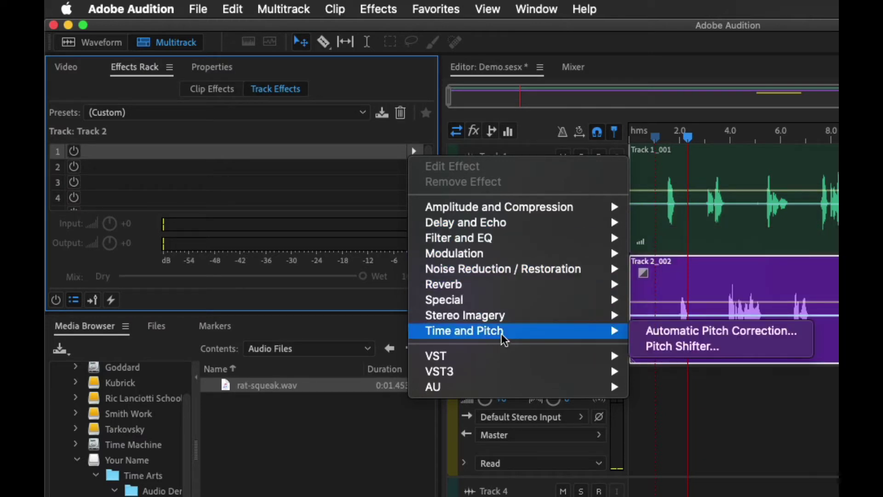
{"action": "left_click", "coordinate": [699, 347]}
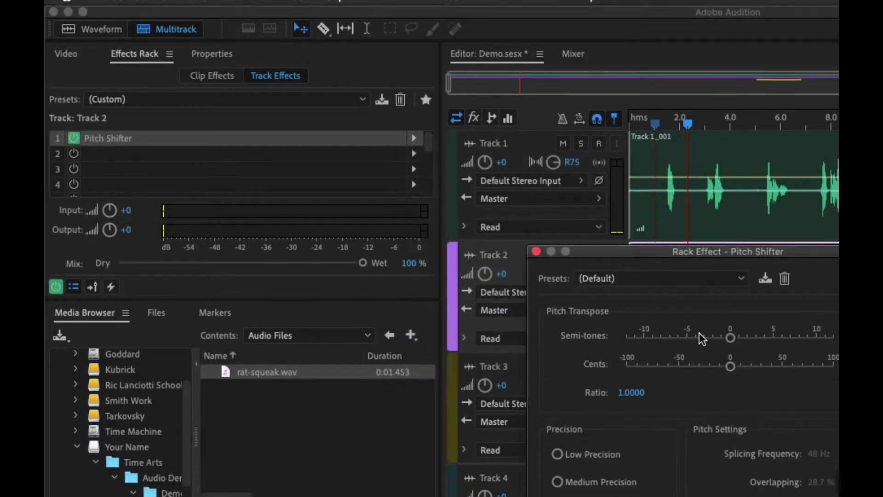
{"action": "left_click_drag", "start_coordinate": [668, 243], "coordinate": [359, 142]}
{"action": "left_click", "coordinate": [688, 118]}
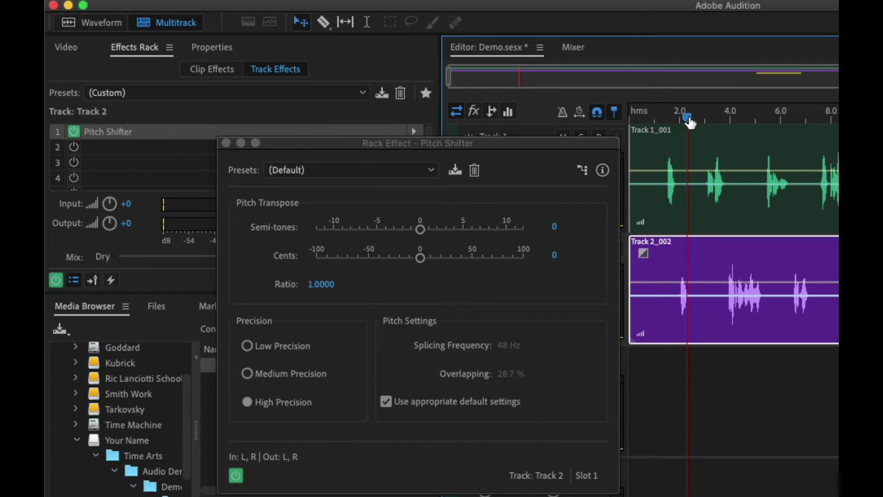
{"action": "key", "text": "space"}
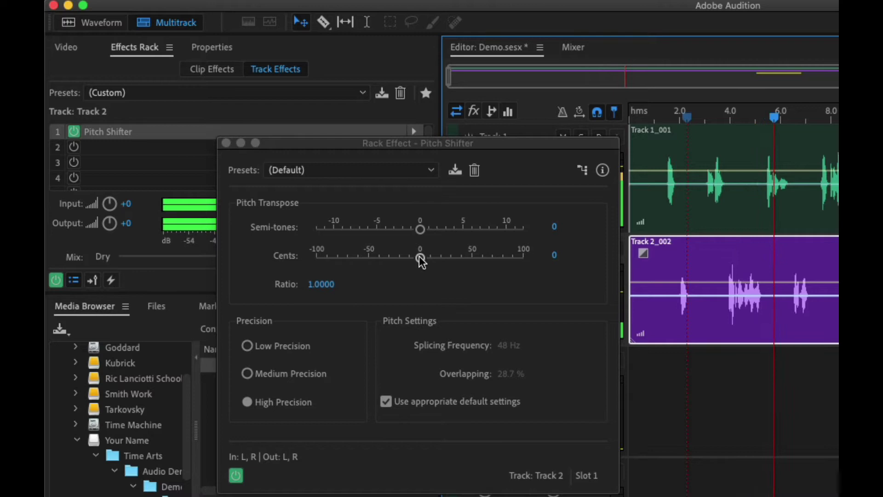
{"action": "key", "text": "space"}
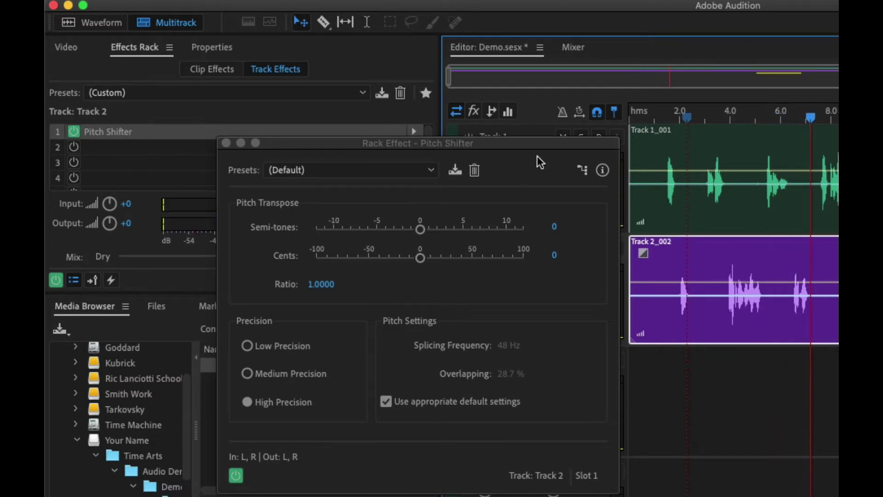
{"action": "left_click_drag", "start_coordinate": [536, 148], "coordinate": [423, 155]}
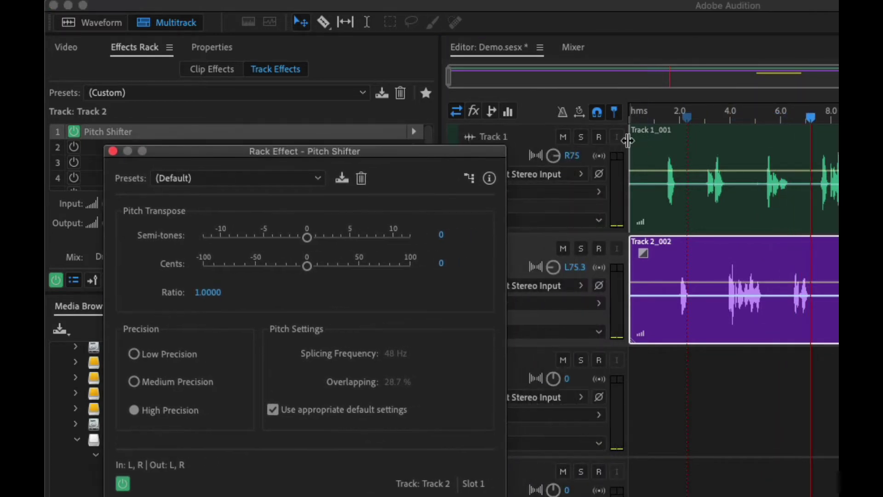
{"action": "left_click_drag", "start_coordinate": [480, 155], "coordinate": [450, 160]}
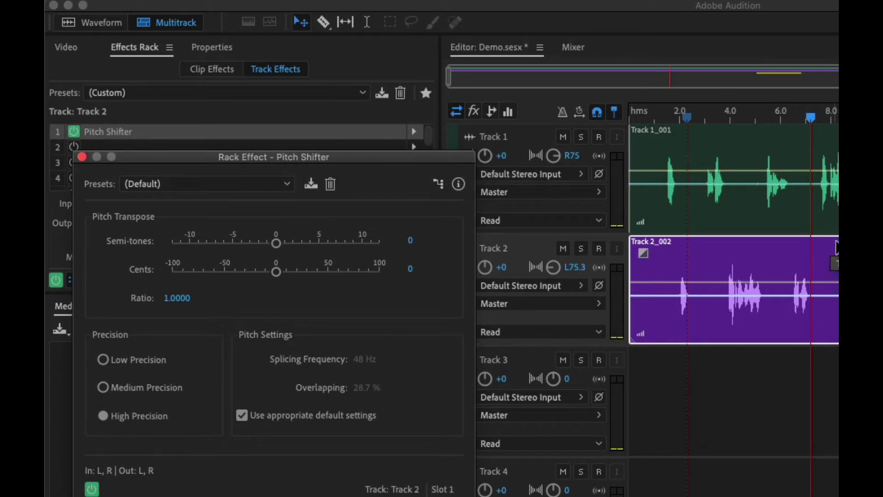
Solo Track 2, play it, put the playhead near 4 s and choose the Time Selection tool.
{"action": "left_click", "coordinate": [581, 250]}
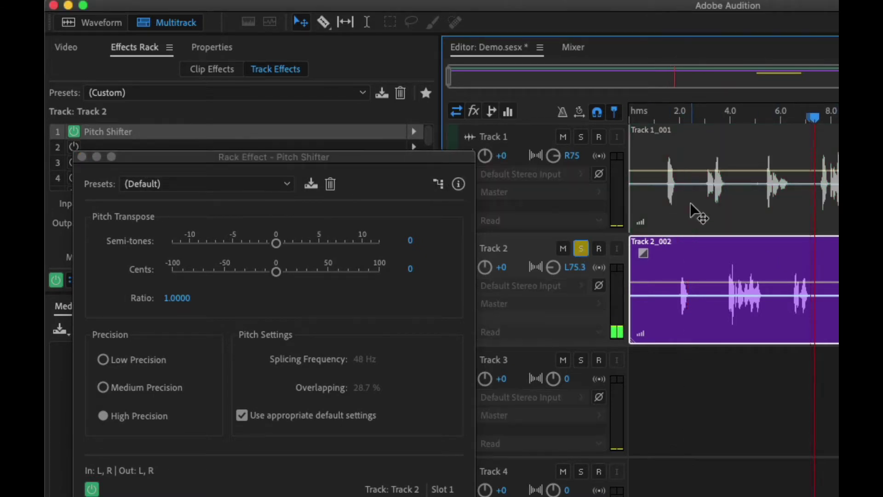
{"action": "key", "text": "space"}
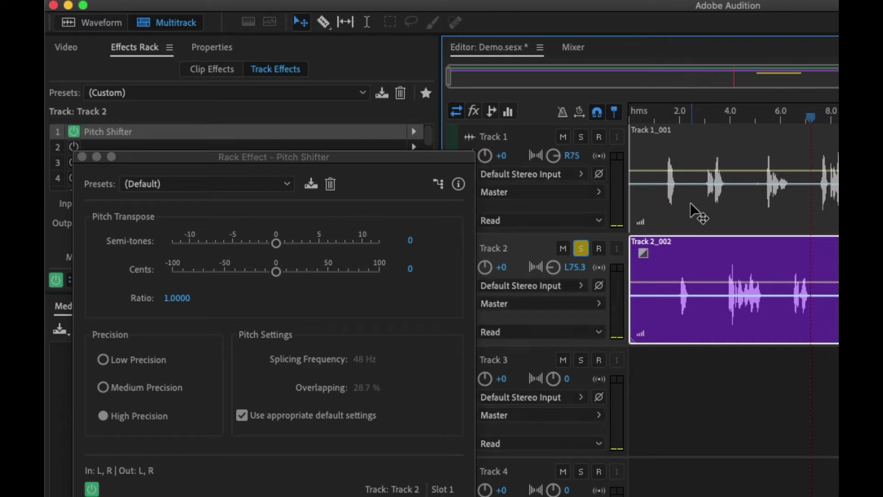
{"action": "key", "text": "space"}
{"action": "left_click", "coordinate": [725, 116]}
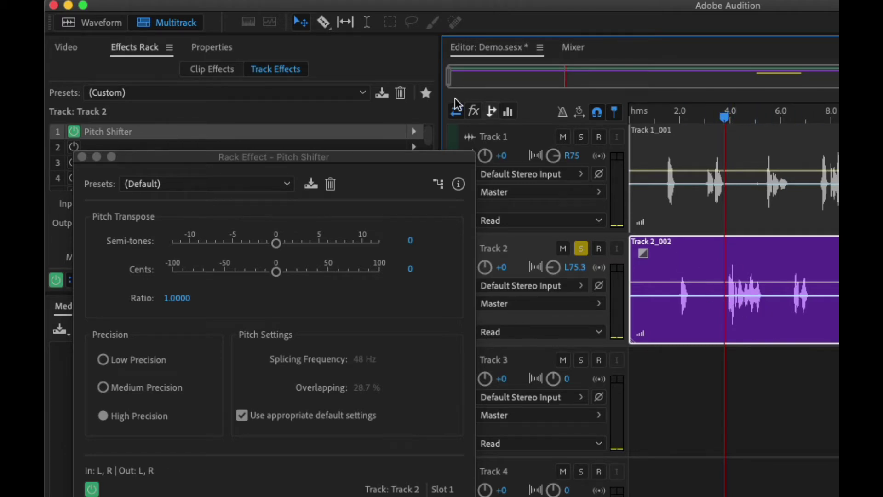
{"action": "left_click", "coordinate": [367, 23]}
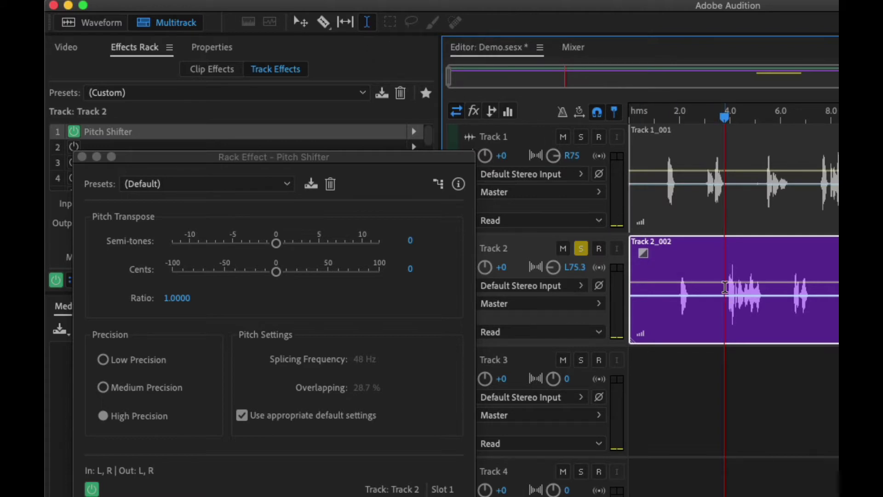
Select a short range near 4.5 s in Track 2's clip and loop-play it.
{"action": "left_click_drag", "start_coordinate": [730, 289], "coordinate": [759, 289]}
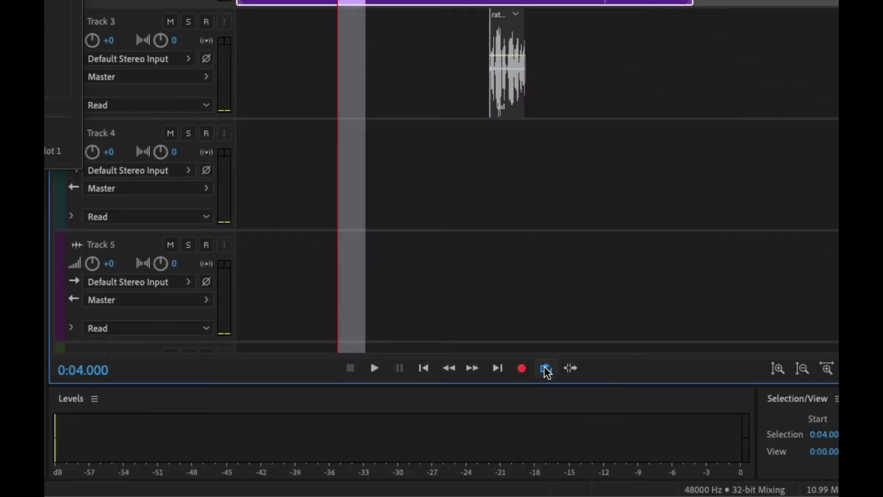
{"action": "key", "text": "space"}
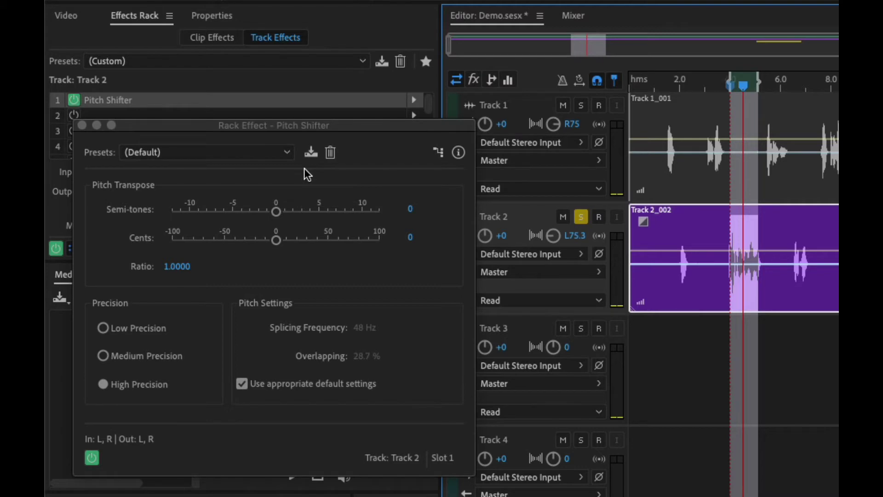
{"action": "key", "text": "space"}
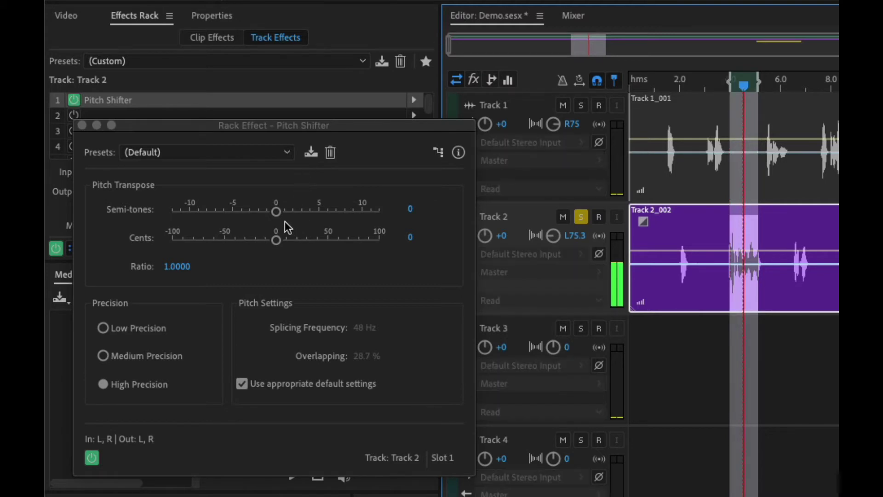
Set Track 2's Pitch Shifter to +12 semitones and +72 cents.
{"action": "left_click_drag", "start_coordinate": [275, 212], "coordinate": [377, 214]}
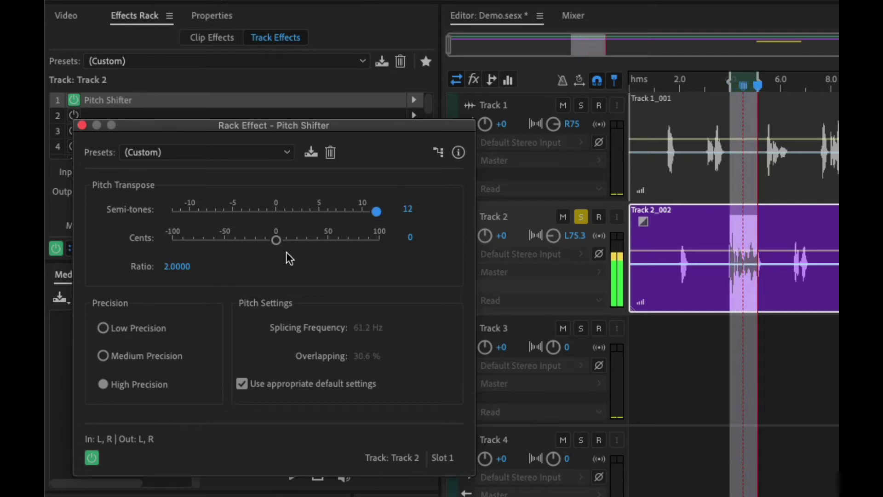
{"action": "left_click_drag", "start_coordinate": [278, 239], "coordinate": [354, 241]}
Clear the time selection, close the Pitch Shifter window, and play from the start.
{"action": "left_click", "coordinate": [830, 460]}
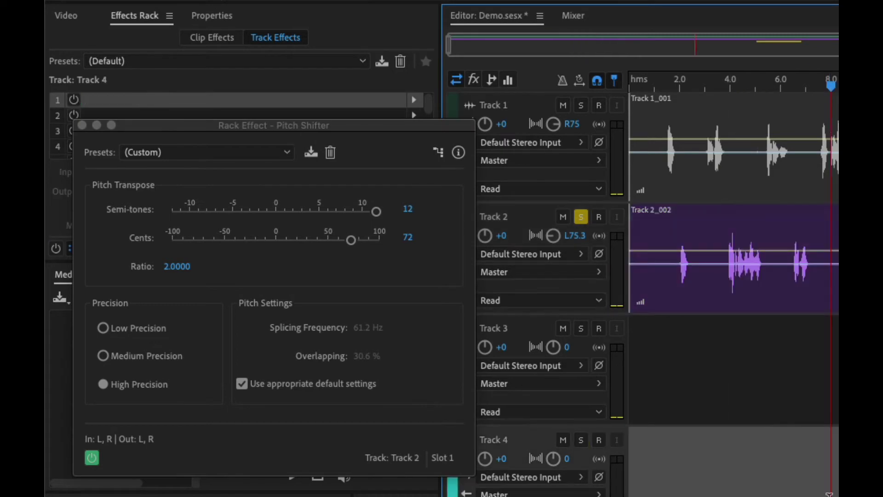
{"action": "left_click", "coordinate": [82, 125]}
{"action": "left_click", "coordinate": [644, 86]}
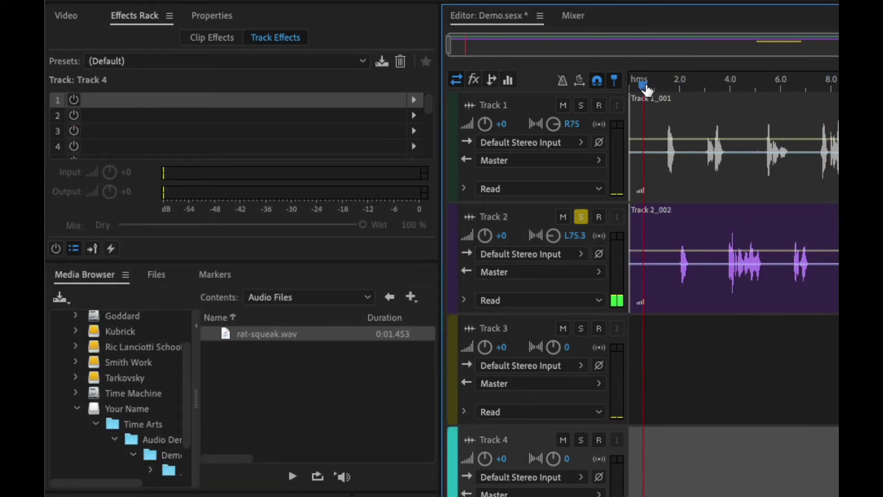
{"action": "key", "text": "space"}
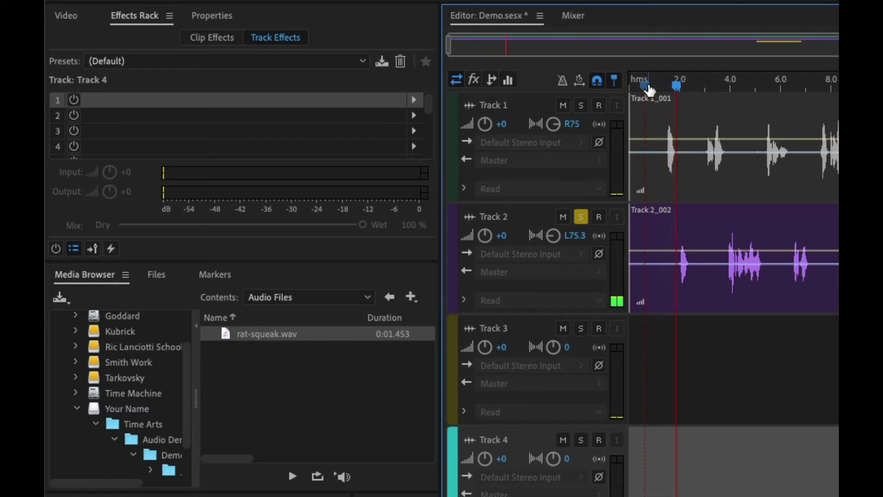
Unsolo Track 2 and play the full mix from about 1 second, then stop.
{"action": "left_click", "coordinate": [581, 216]}
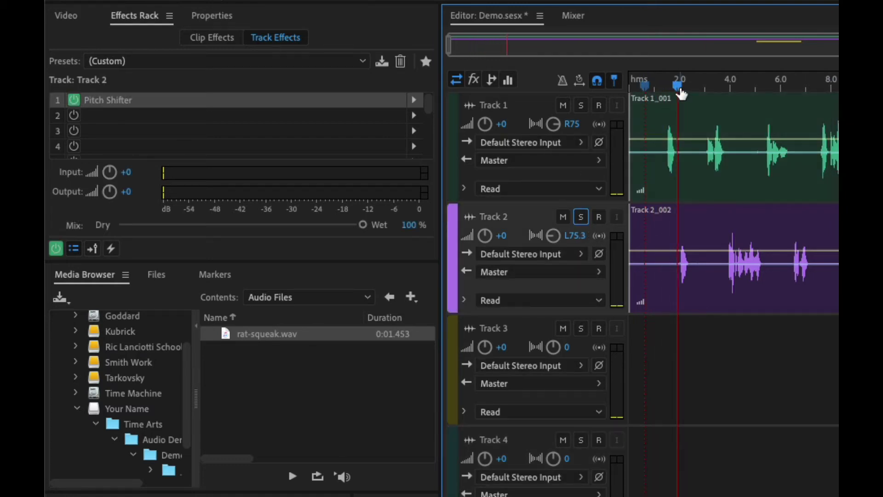
{"action": "left_click", "coordinate": [658, 88]}
{"action": "key", "text": "space"}
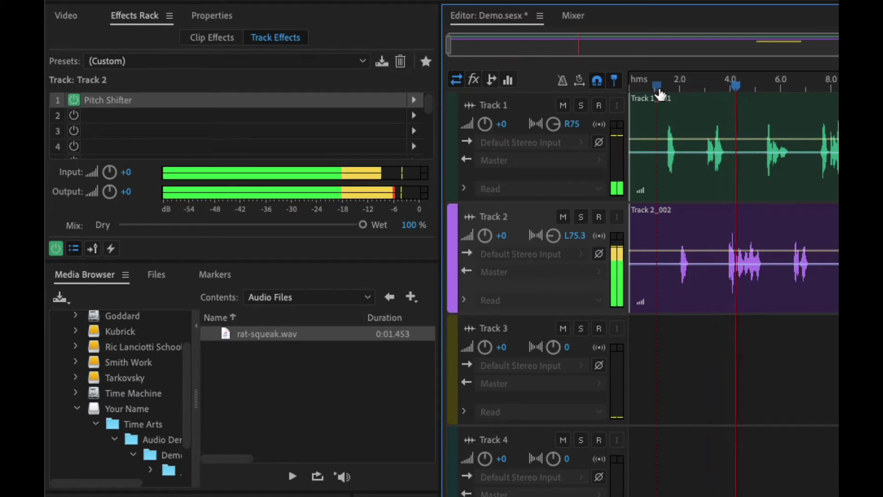
{"action": "key", "text": "space"}
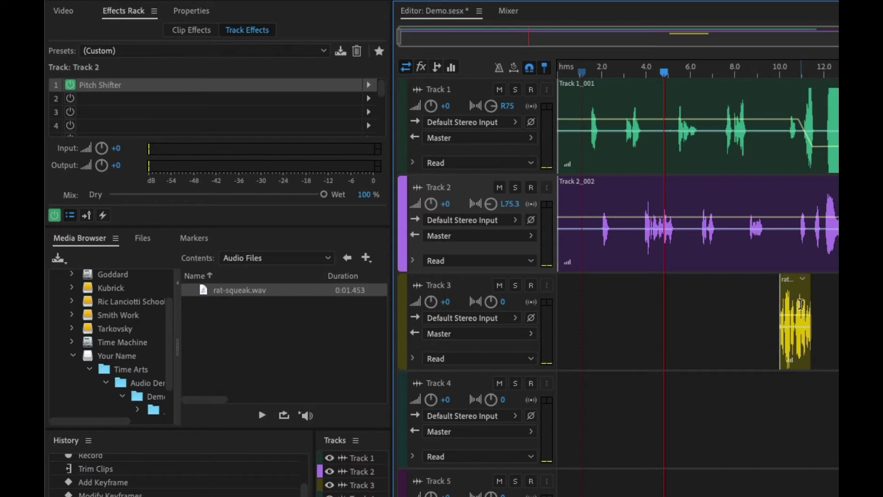
Select the rat-squeak clip on Track 3, mark its time range, and solo Track 3.
{"action": "left_click", "coordinate": [799, 301]}
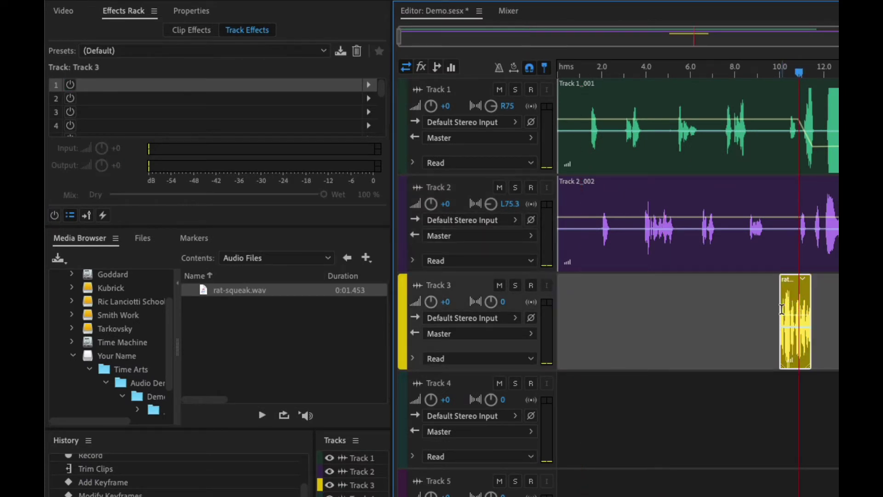
{"action": "left_click_drag", "start_coordinate": [811, 311], "coordinate": [781, 313]}
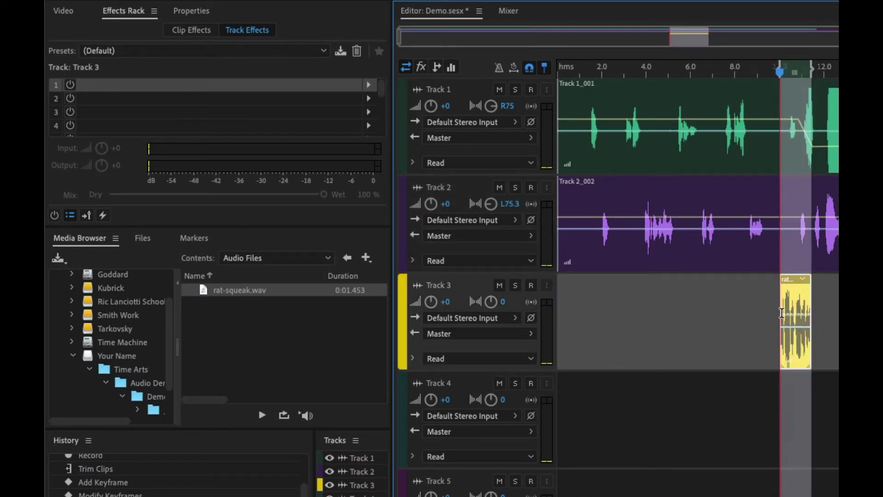
{"action": "left_click", "coordinate": [515, 286]}
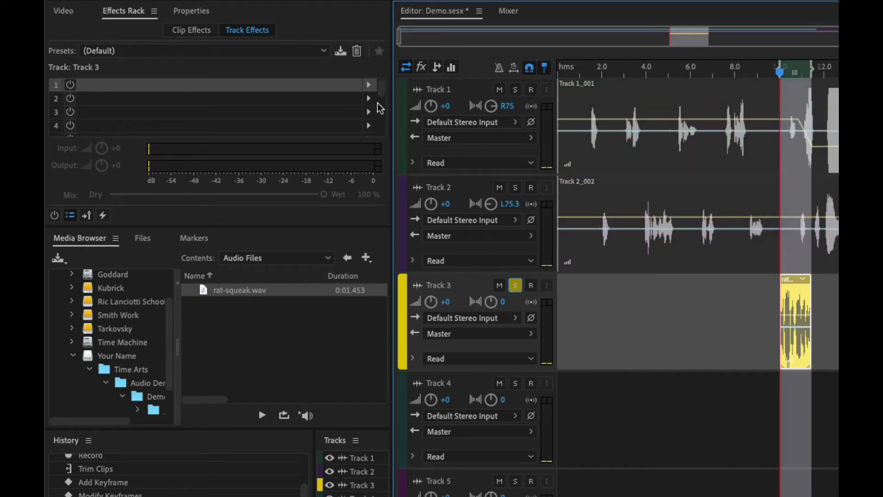
Add Pitch Shifter to Track 3's first slot and lower its cents and semitones.
{"action": "left_click", "coordinate": [368, 86]}
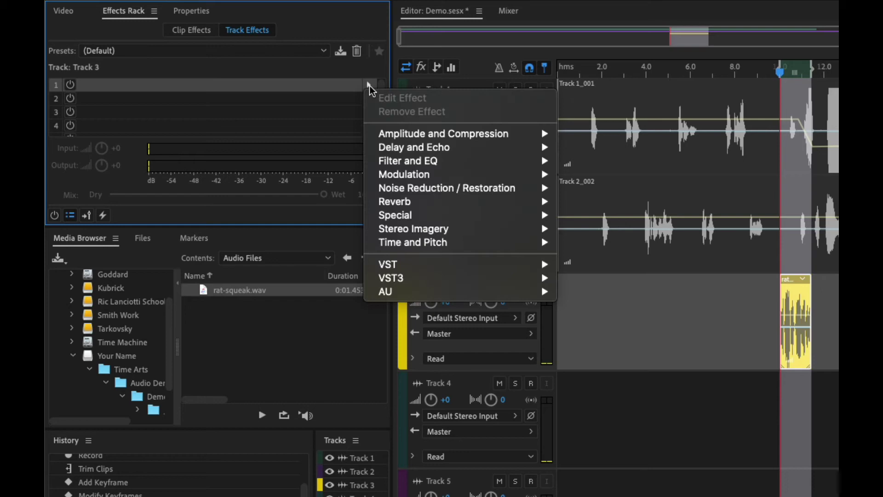
{"action": "mouse_move", "coordinate": [464, 243]}
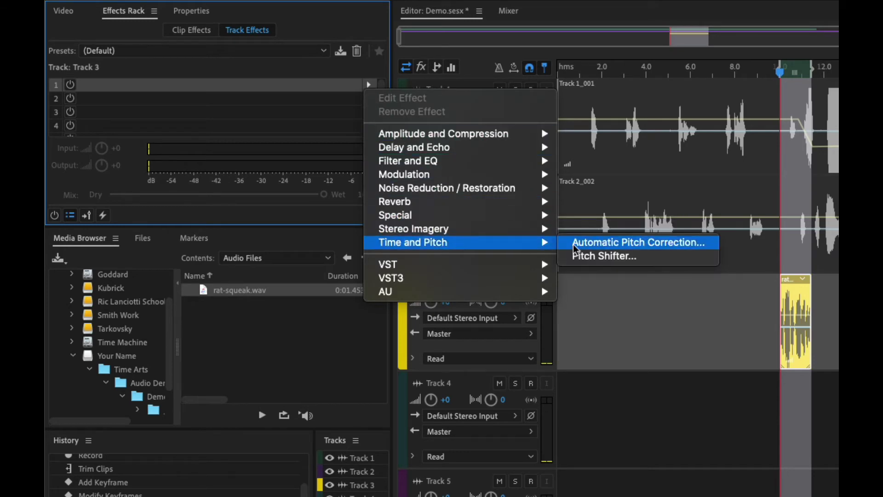
{"action": "left_click", "coordinate": [615, 256]}
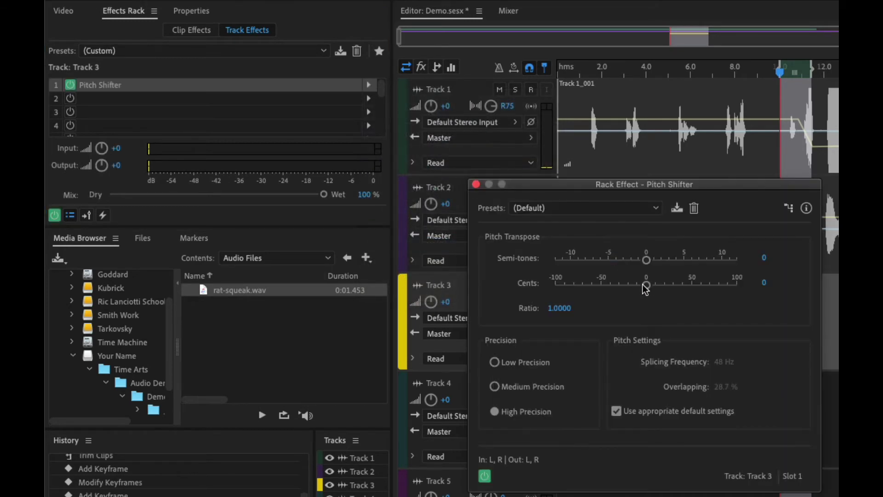
{"action": "left_click_drag", "start_coordinate": [646, 287], "coordinate": [571, 285]}
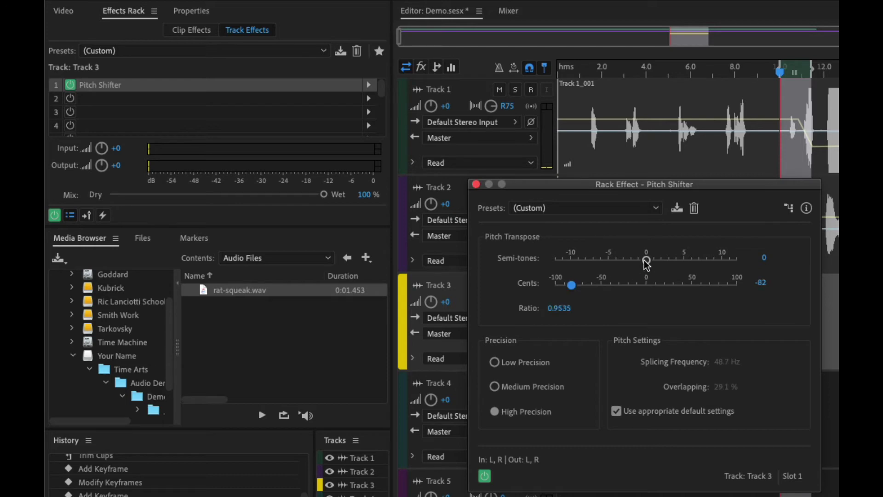
{"action": "left_click_drag", "start_coordinate": [646, 259], "coordinate": [610, 262]}
Play the squeak and drop the pitch to -11 semitones and -100 cents (0.5000 ratio).
{"action": "left_click_drag", "start_coordinate": [681, 184], "coordinate": [494, 154]}
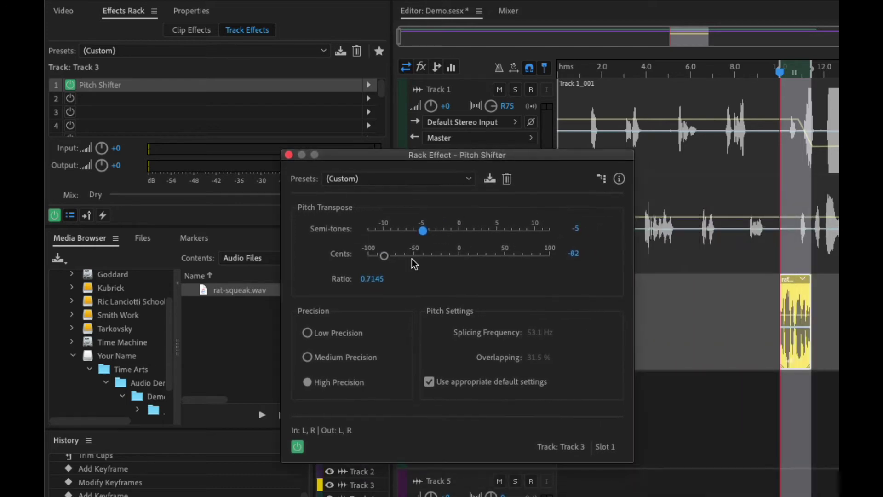
{"action": "key", "text": "space"}
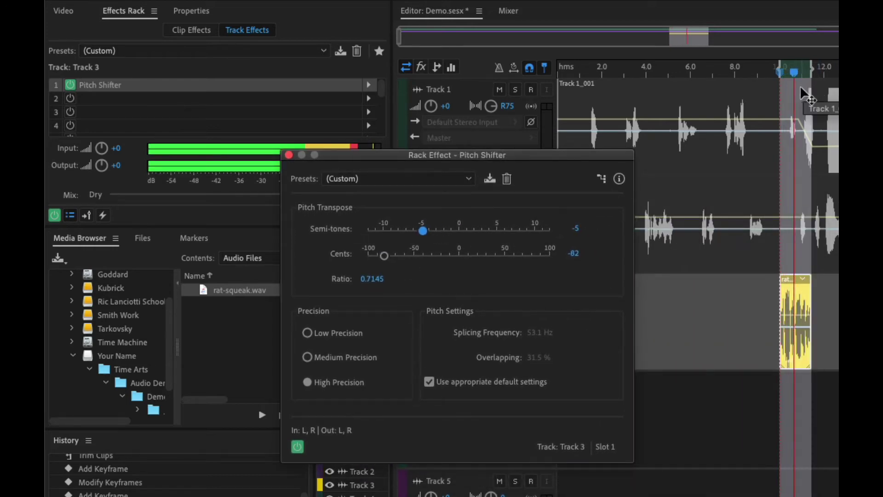
{"action": "left_click_drag", "start_coordinate": [423, 230], "coordinate": [369, 233]}
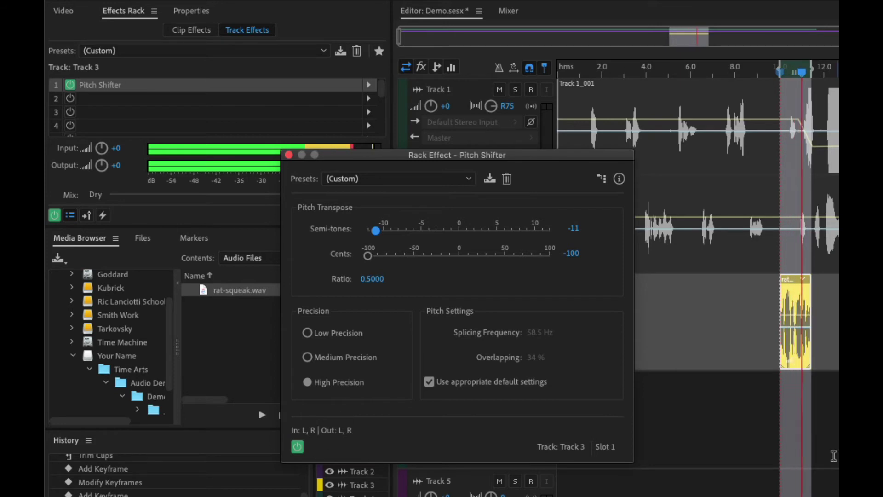
{"action": "left_click", "coordinate": [743, 345]}
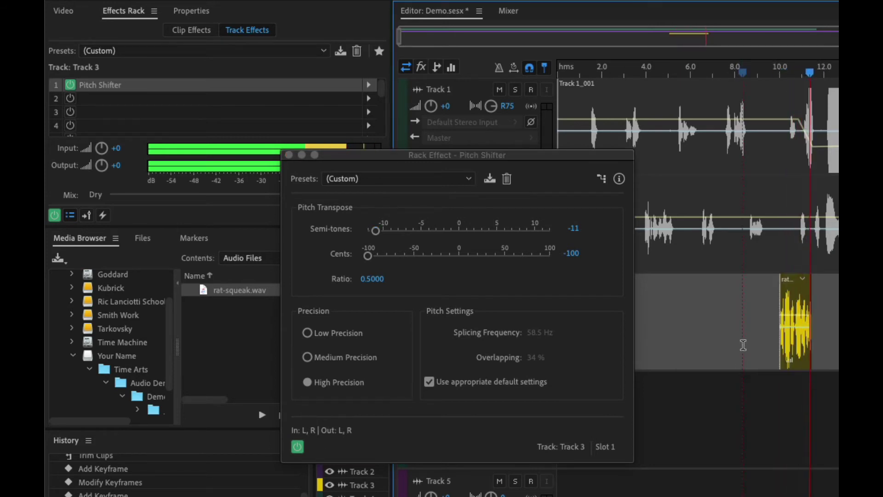
Close Pitch Shifter and add Reverb to Track 3's second slot, accepting the playback alert.
{"action": "left_click", "coordinate": [289, 155]}
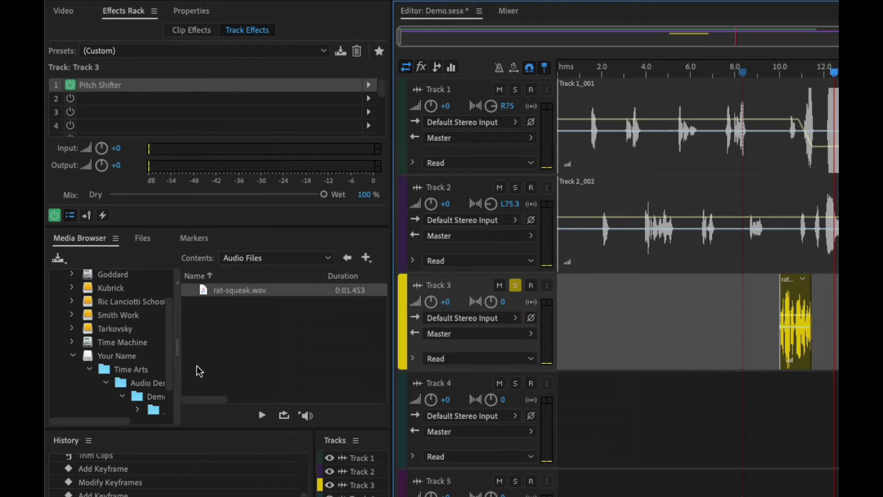
{"action": "left_click", "coordinate": [369, 98]}
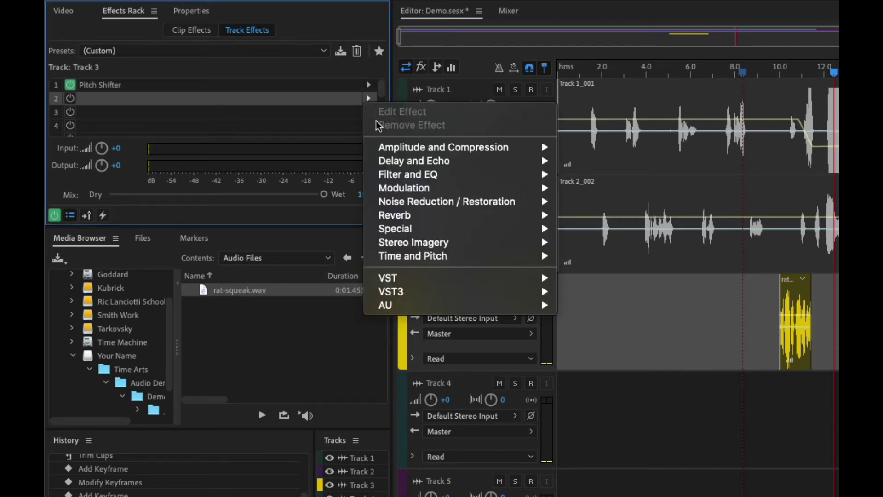
{"action": "mouse_move", "coordinate": [436, 182]}
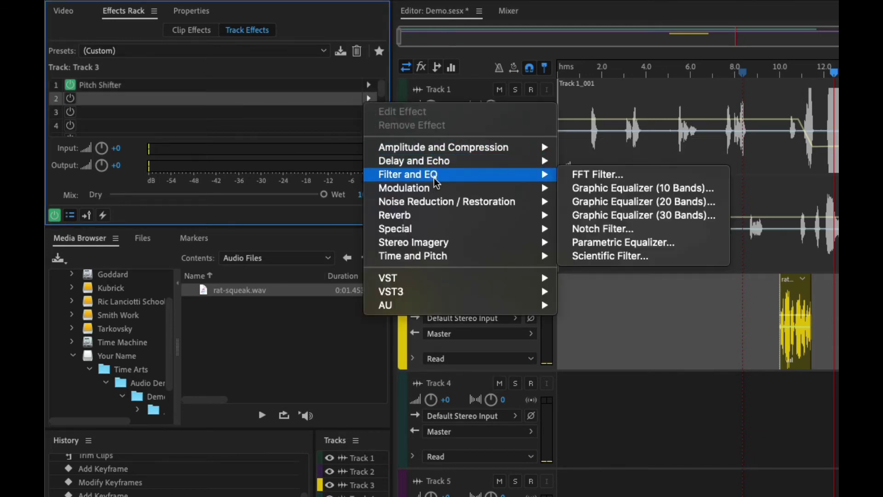
{"action": "mouse_move", "coordinate": [449, 221]}
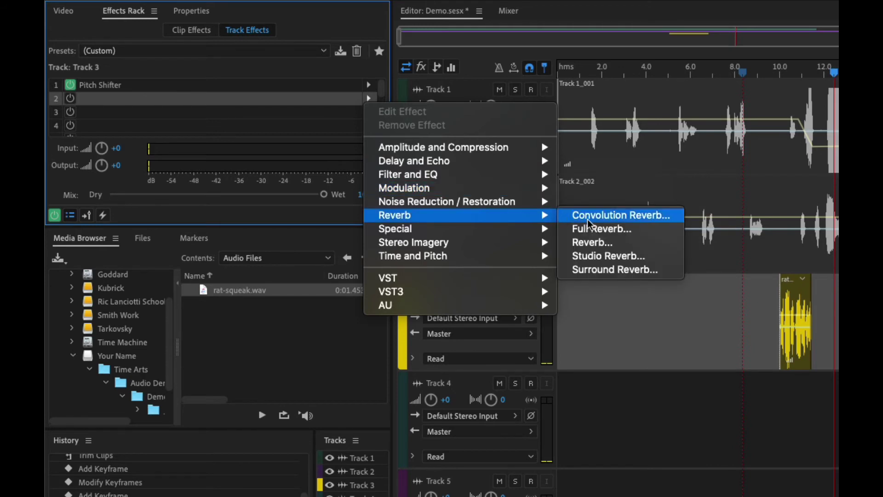
{"action": "left_click", "coordinate": [616, 244]}
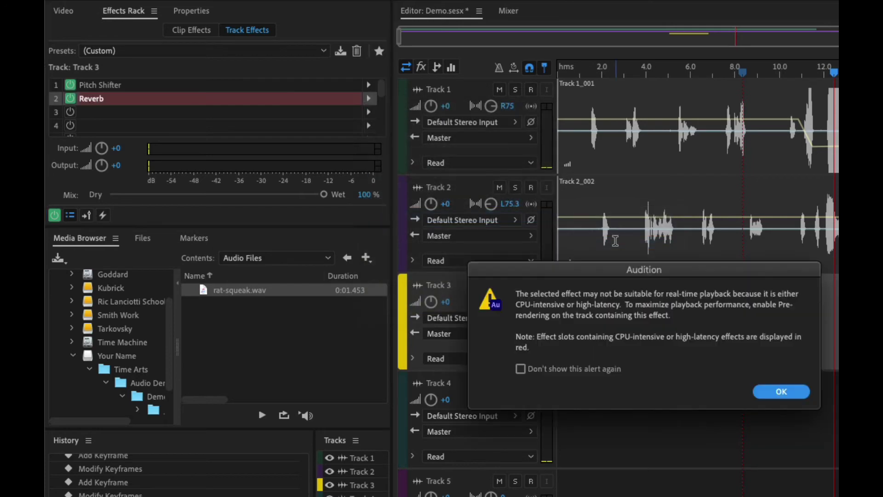
{"action": "left_click", "coordinate": [788, 393]}
{"action": "left_click_drag", "start_coordinate": [613, 175], "coordinate": [508, 158]}
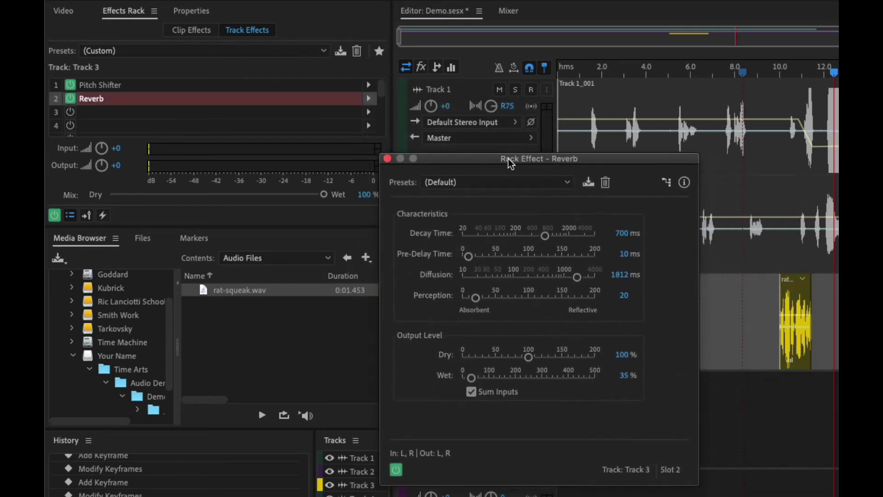
Close the Reverb window and delete Reverb from Track 3's second slot.
{"action": "left_click", "coordinate": [386, 161]}
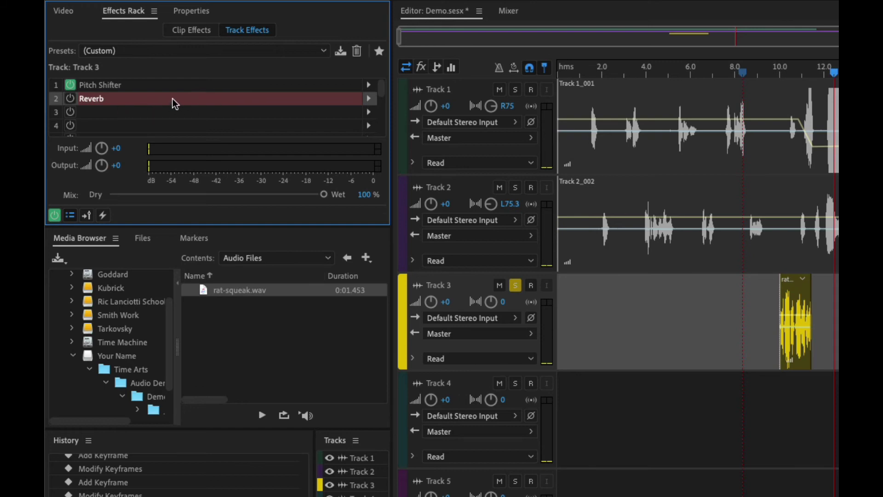
{"action": "key", "text": "Delete"}
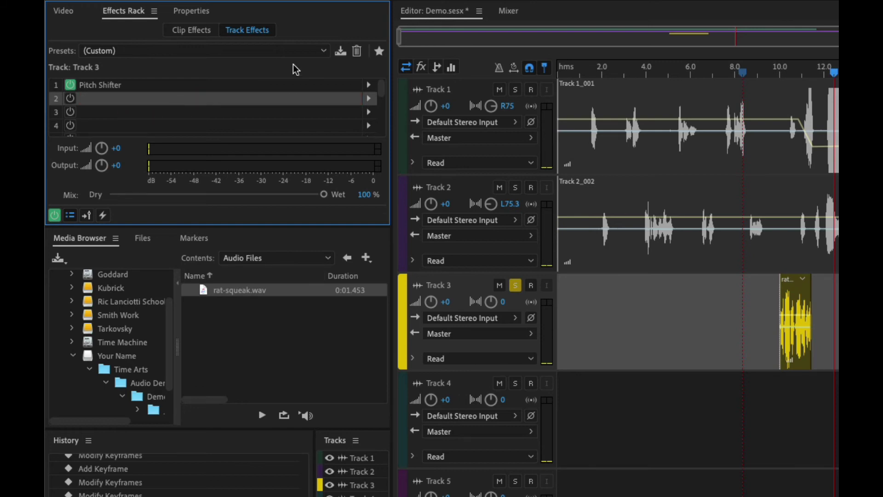
Add Studio Reverb to Track 3's second slot and move its window aside.
{"action": "left_click", "coordinate": [369, 99]}
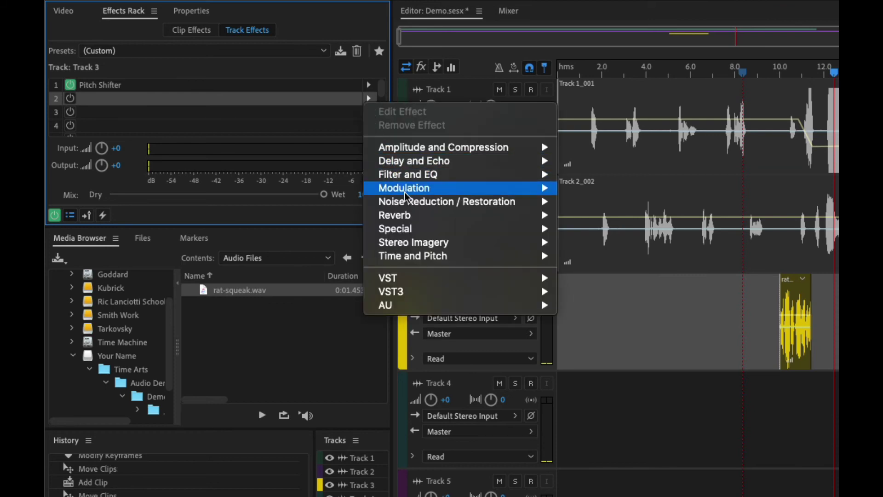
{"action": "mouse_move", "coordinate": [416, 216]}
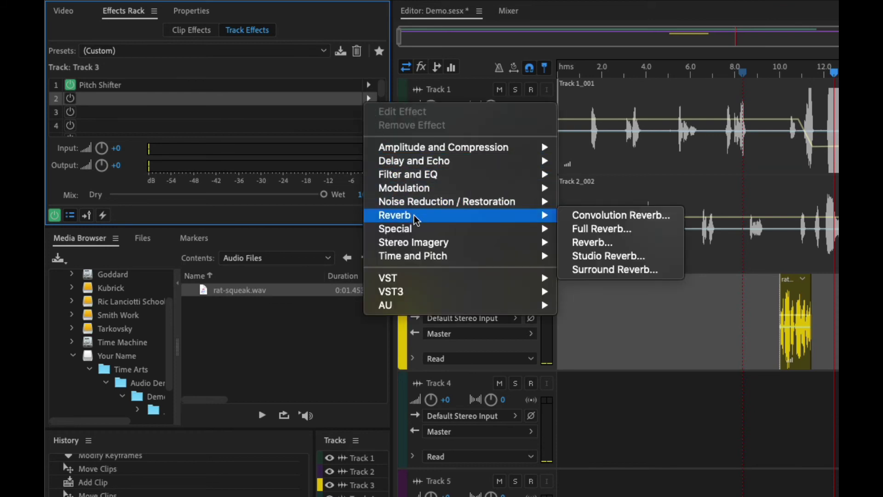
{"action": "left_click", "coordinate": [647, 255]}
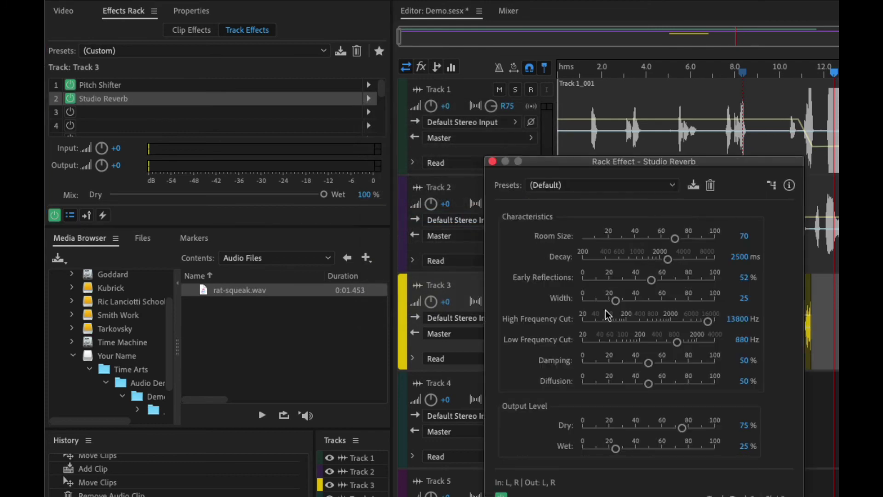
{"action": "left_click_drag", "start_coordinate": [680, 161], "coordinate": [564, 158]}
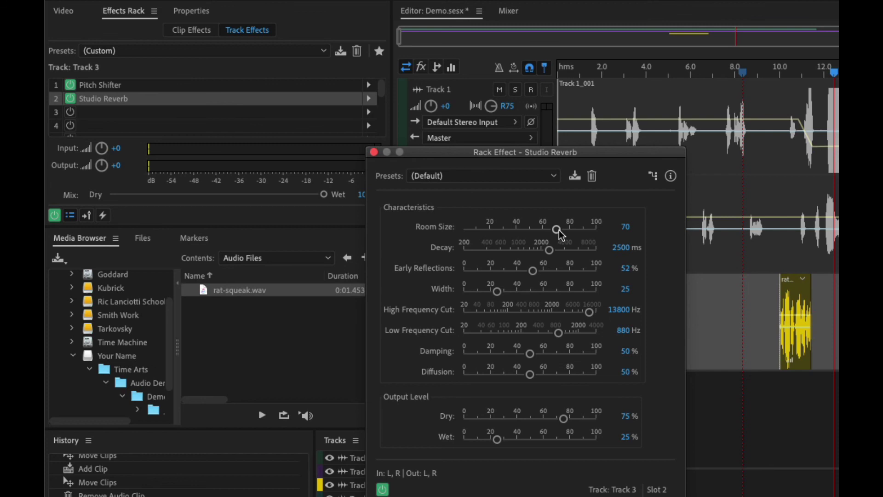
Tune Studio Reverb to room size 71.6, width 13.3, early reflections 63%, decay 3707.7 ms while playing the squeak.
{"action": "left_click_drag", "start_coordinate": [559, 228], "coordinate": [560, 229]}
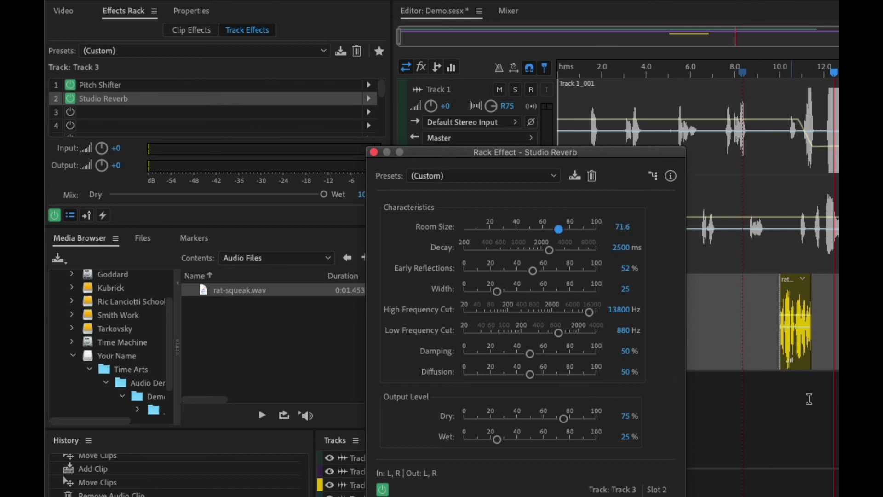
{"action": "left_click", "coordinate": [783, 342]}
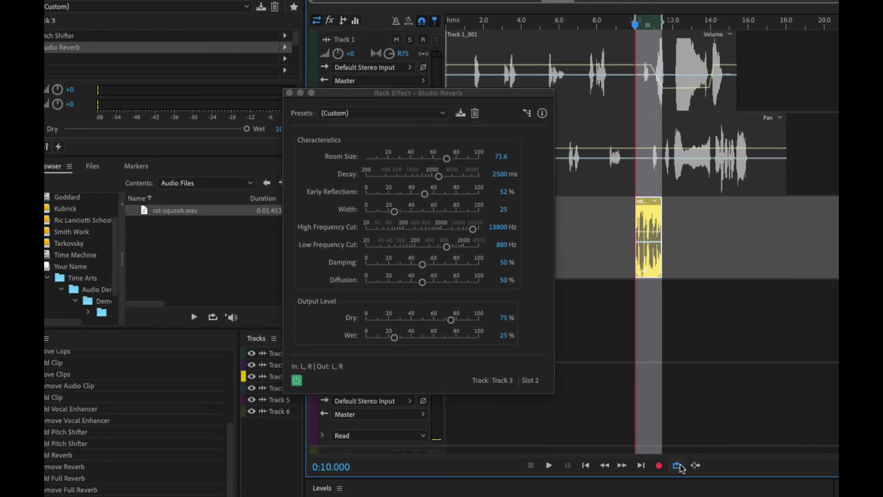
{"action": "left_click", "coordinate": [549, 466]}
{"action": "left_click_drag", "start_coordinate": [394, 211], "coordinate": [381, 211]}
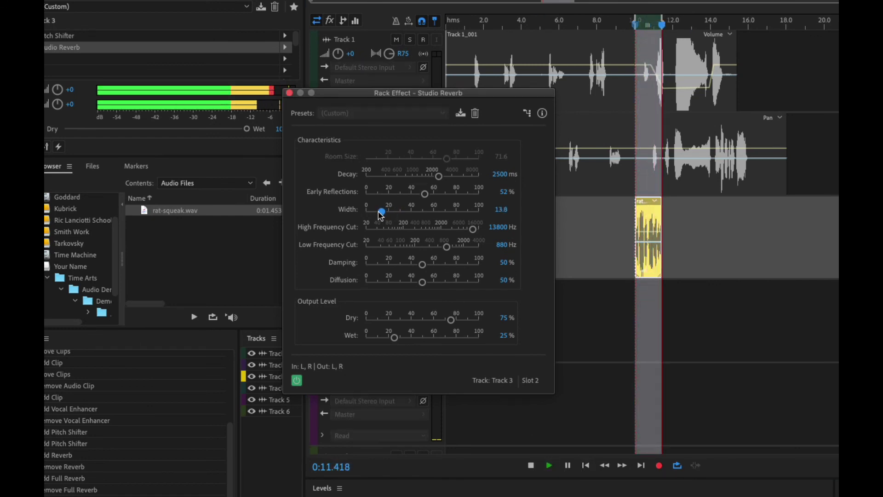
{"action": "left_click", "coordinate": [426, 195]}
{"action": "left_click_drag", "start_coordinate": [426, 194], "coordinate": [450, 176]}
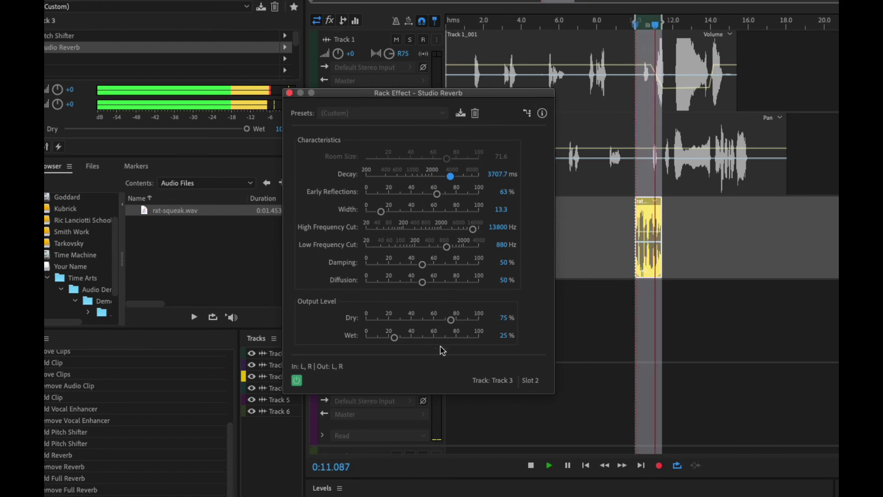
Close Studio Reverb, select Track 4 at 4.0 s, and stop playback at 0:10.509.
{"action": "left_click", "coordinate": [290, 93]}
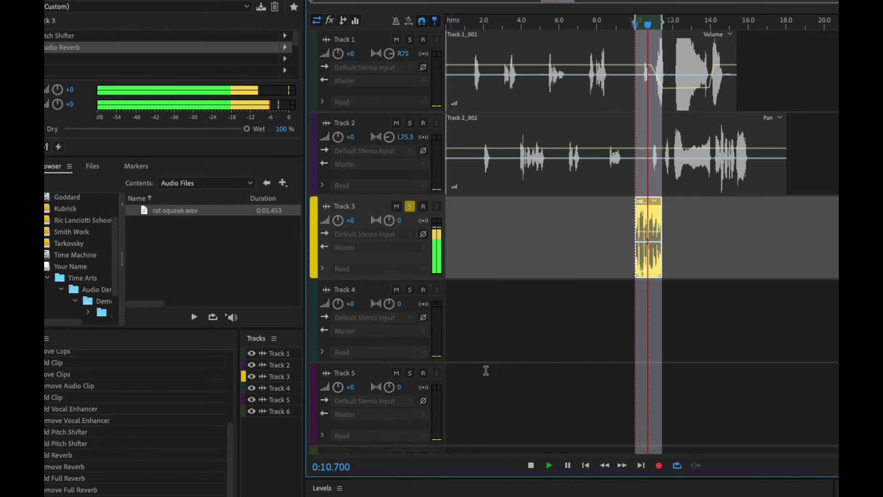
{"action": "left_click", "coordinate": [525, 319]}
{"action": "key", "text": "space"}
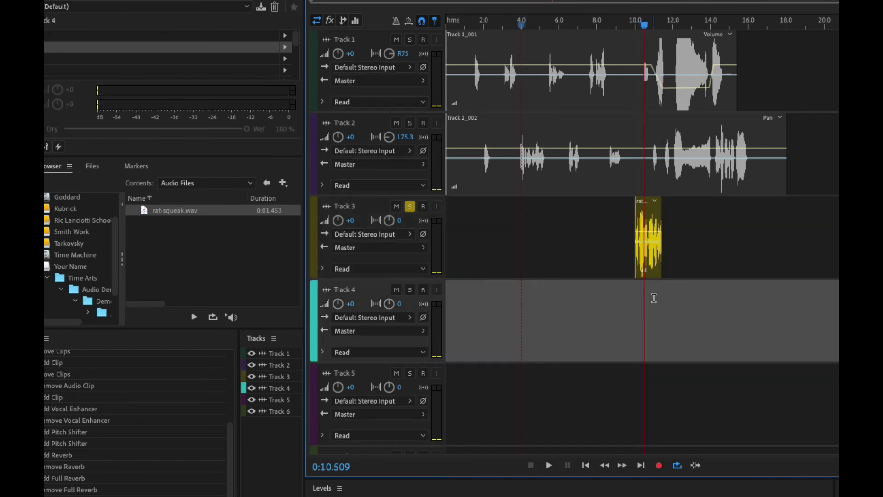